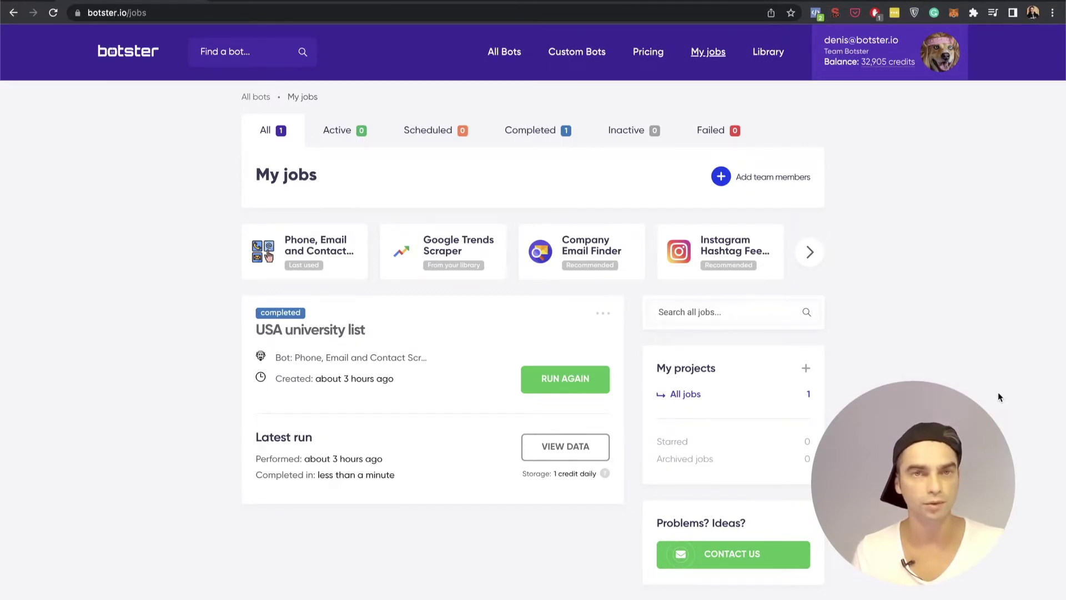
# - Look over the 4icu US universities list, then return to the My jobs page
pyautogui.click(289, 2)
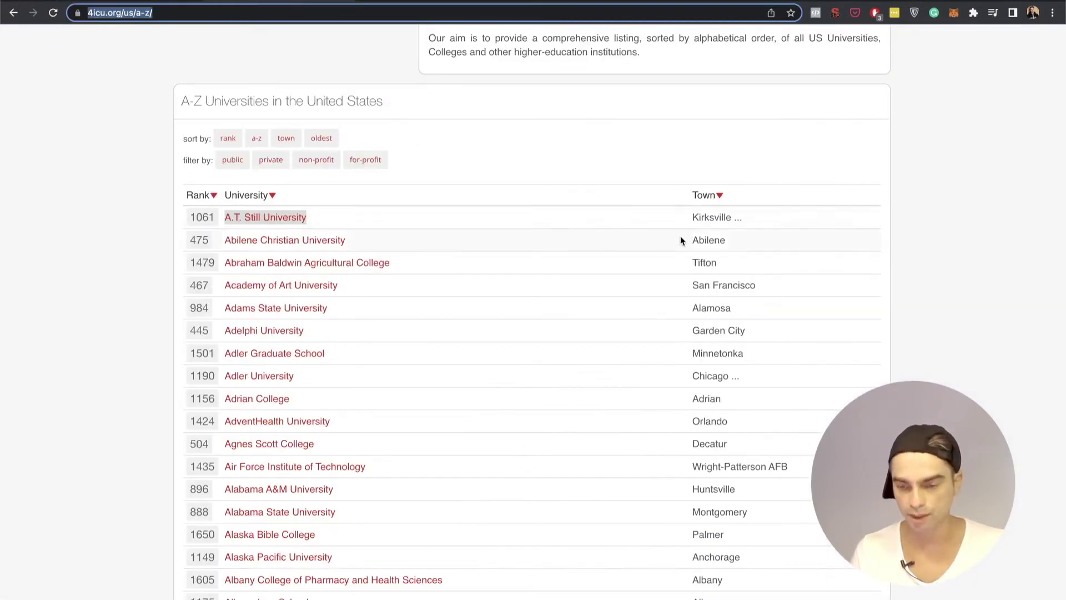
pyautogui.scroll(-10, 681, 236)
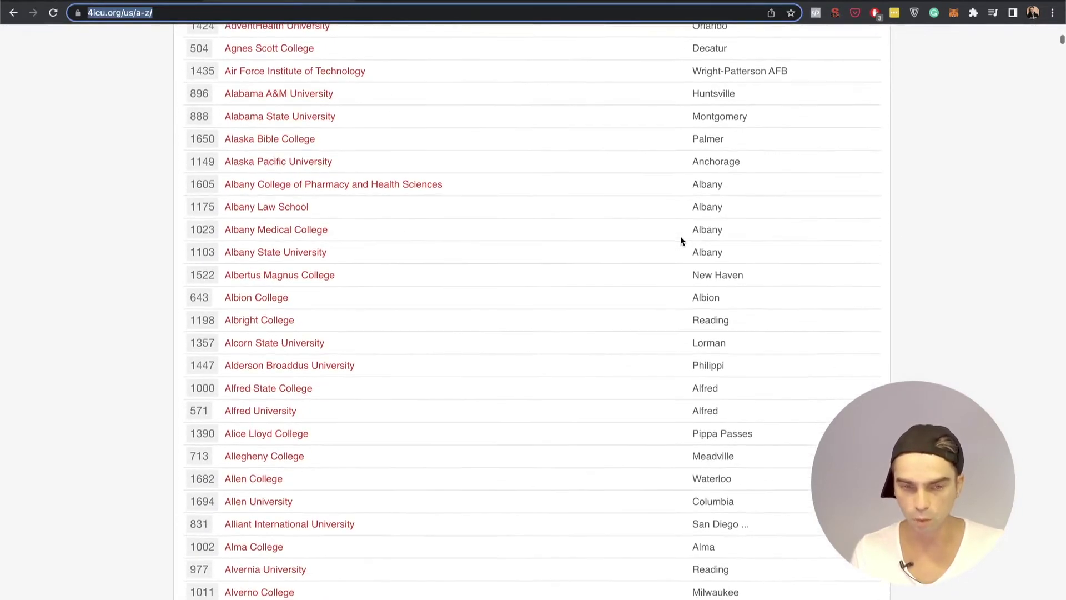
pyautogui.click(112, 1)
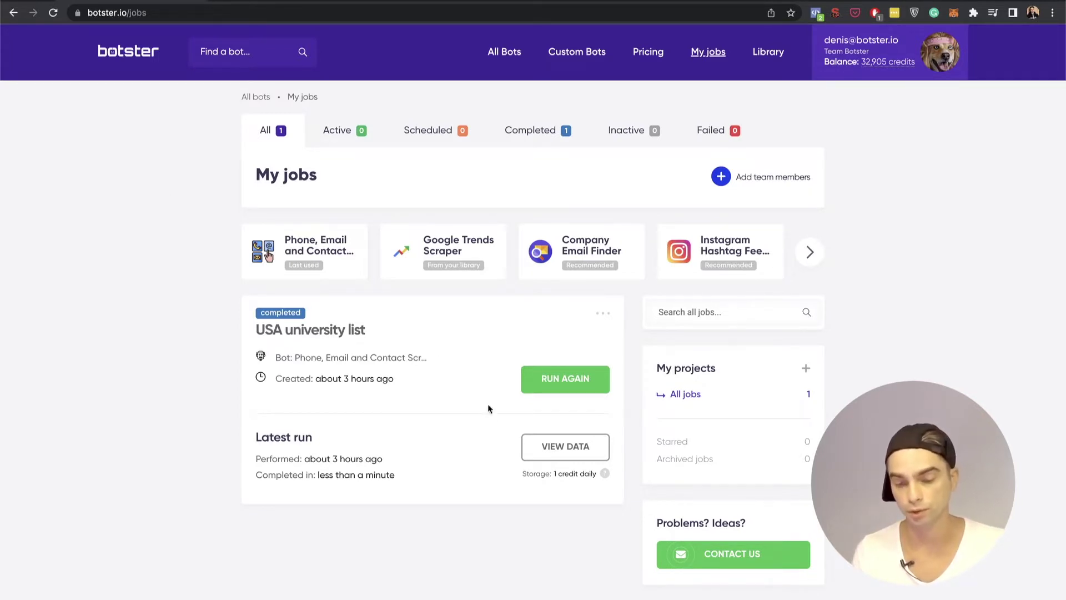
# - In the USA university list results, select names from A.T. Still University to Barnard College, then return to My jobs
pyautogui.click(549, 451)
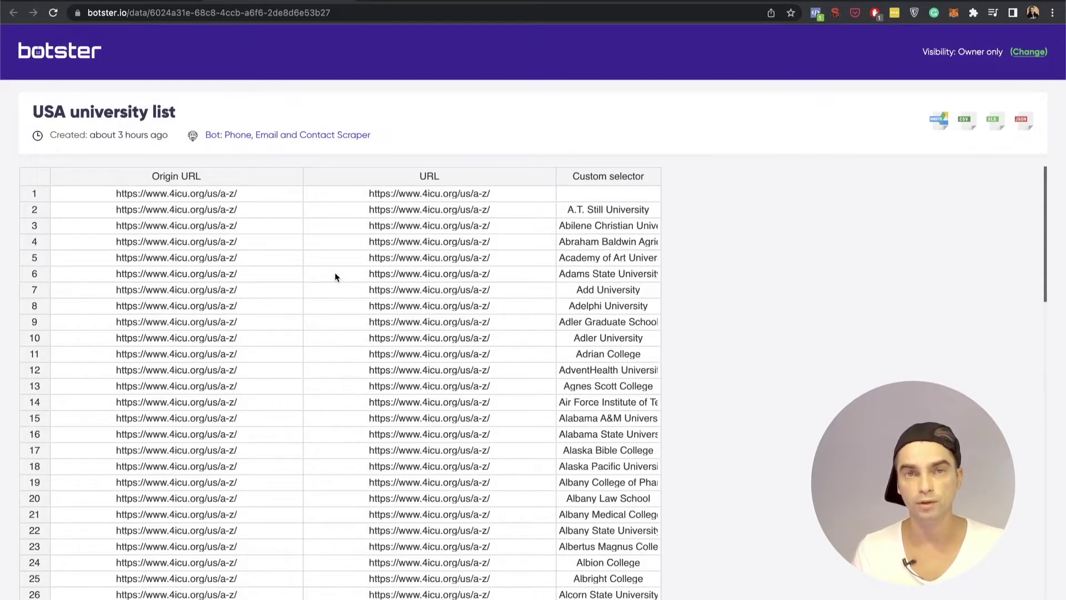
pyautogui.click(608, 209)
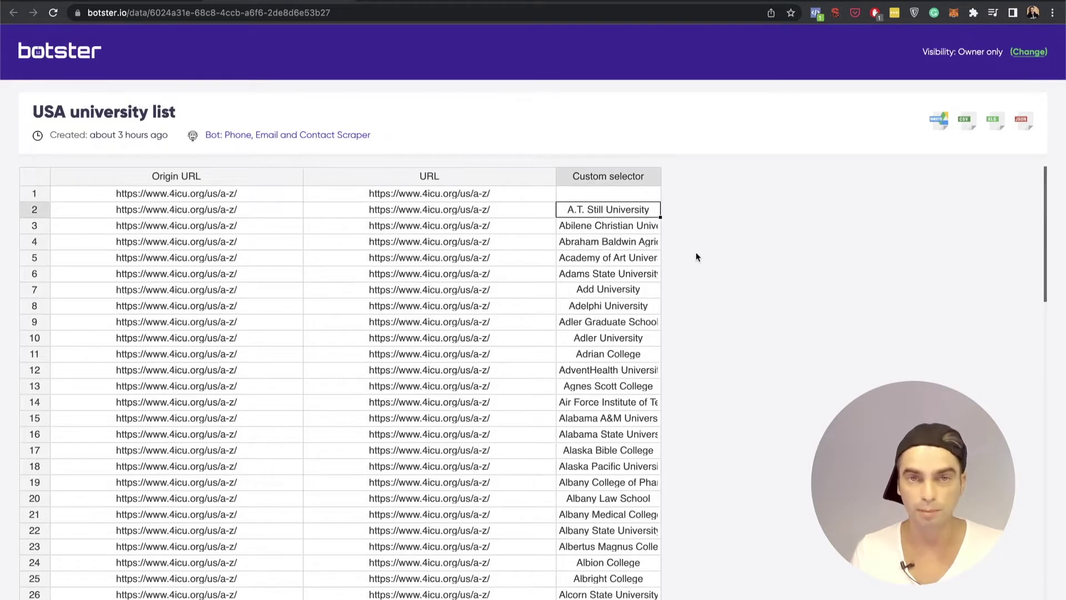
pyautogui.scroll(-20, 696, 255)
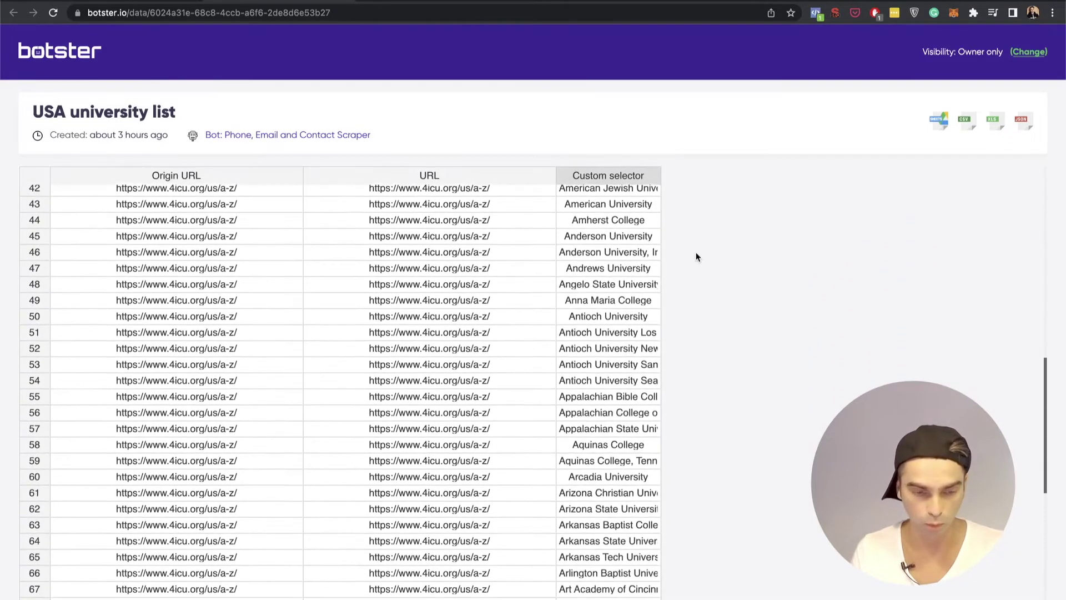
pyautogui.scroll(-3, 695, 257)
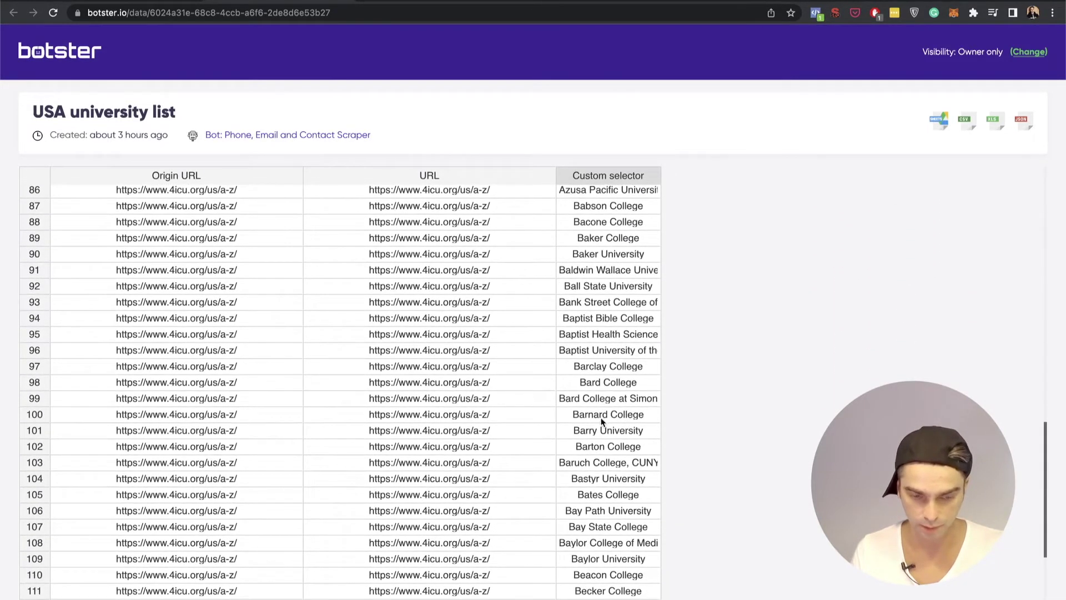
pyautogui.keyDown('shift'); pyautogui.click(602, 414); pyautogui.keyUp('shift')
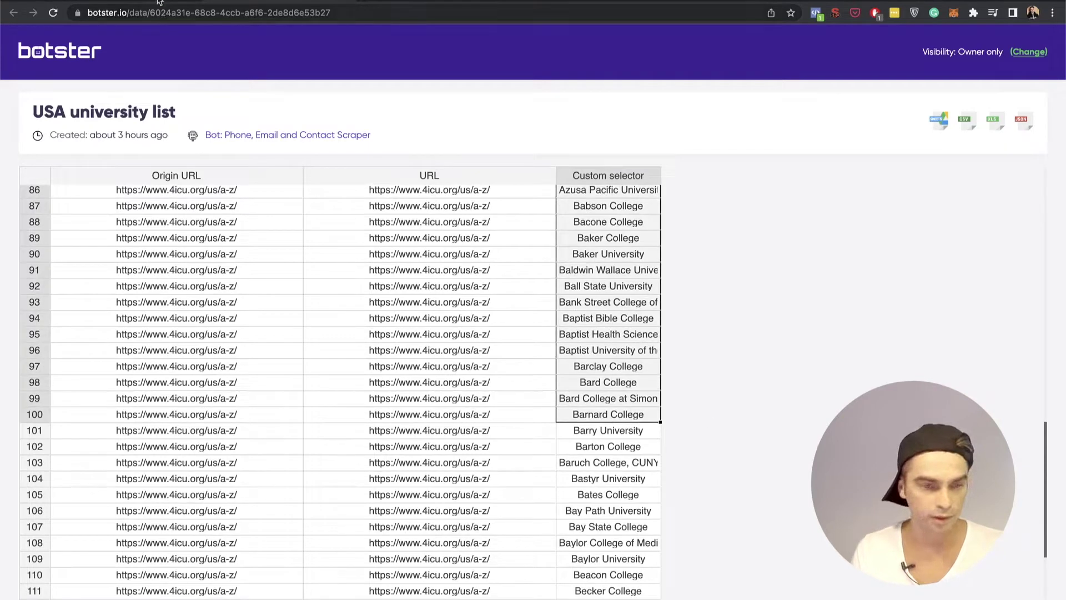
pyautogui.hotkey('alt', 'Left')
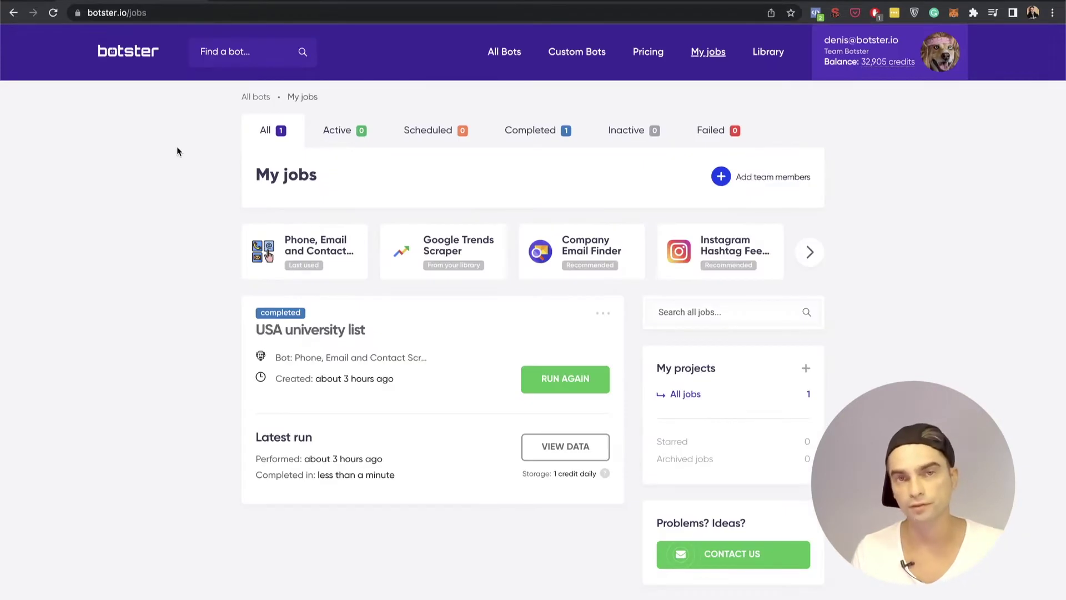
# - Search the bot catalogue for 'google maps' and open the Google Maps Scraper bot page
pyautogui.click(225, 52)
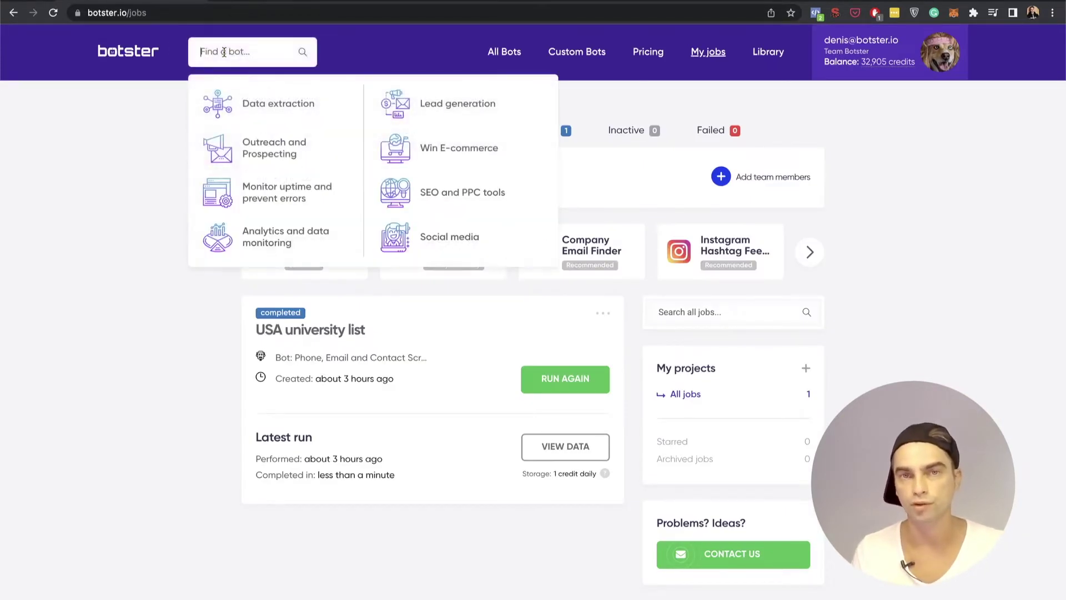
pyautogui.write('google maps')
pyautogui.press('Return')
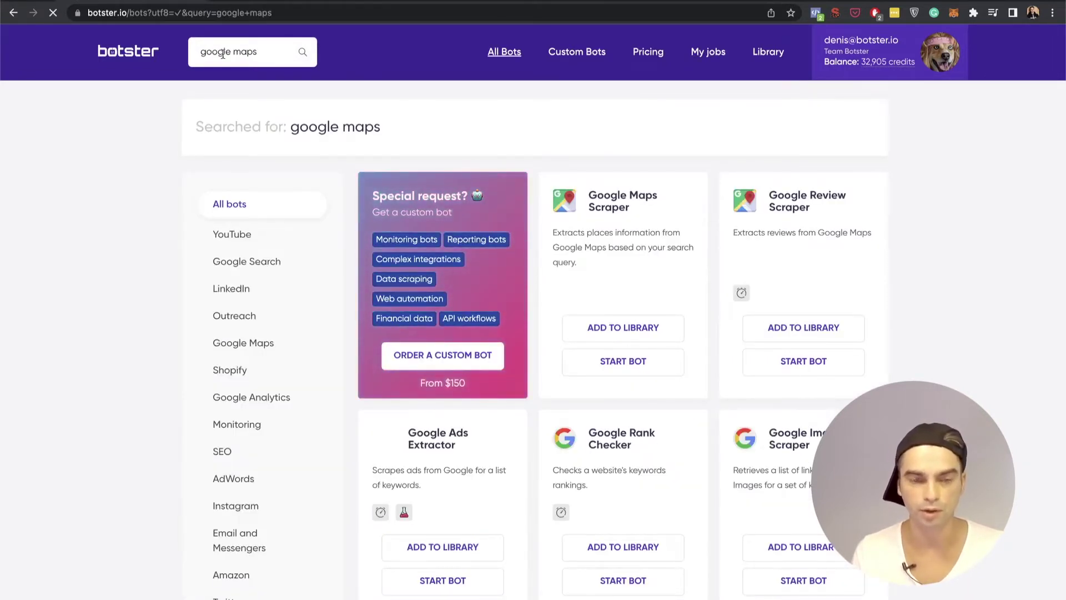
pyautogui.click(630, 199)
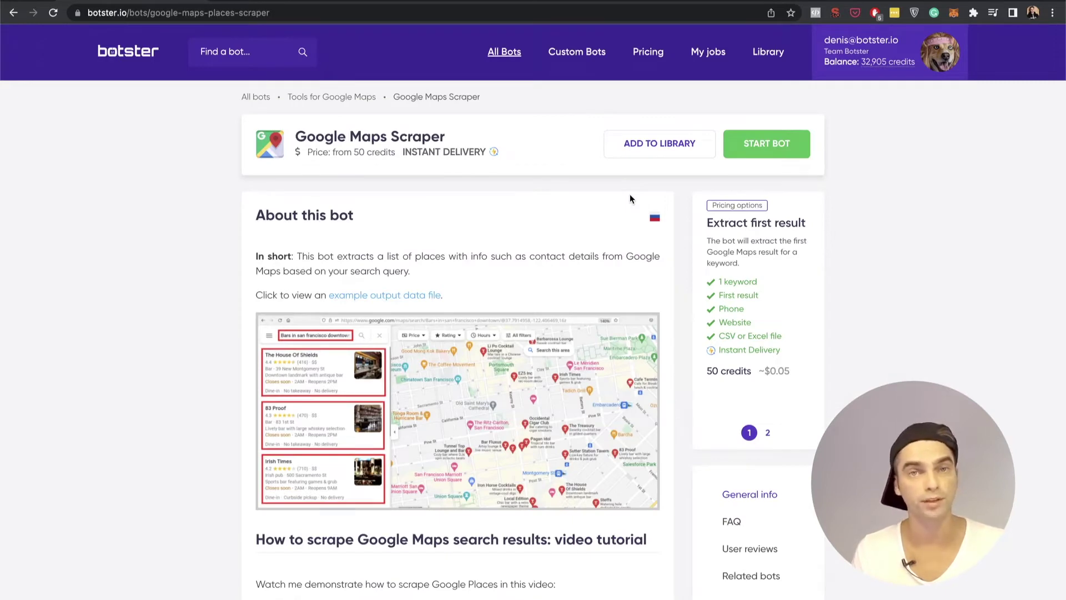
pyautogui.scroll(-3, 629, 199)
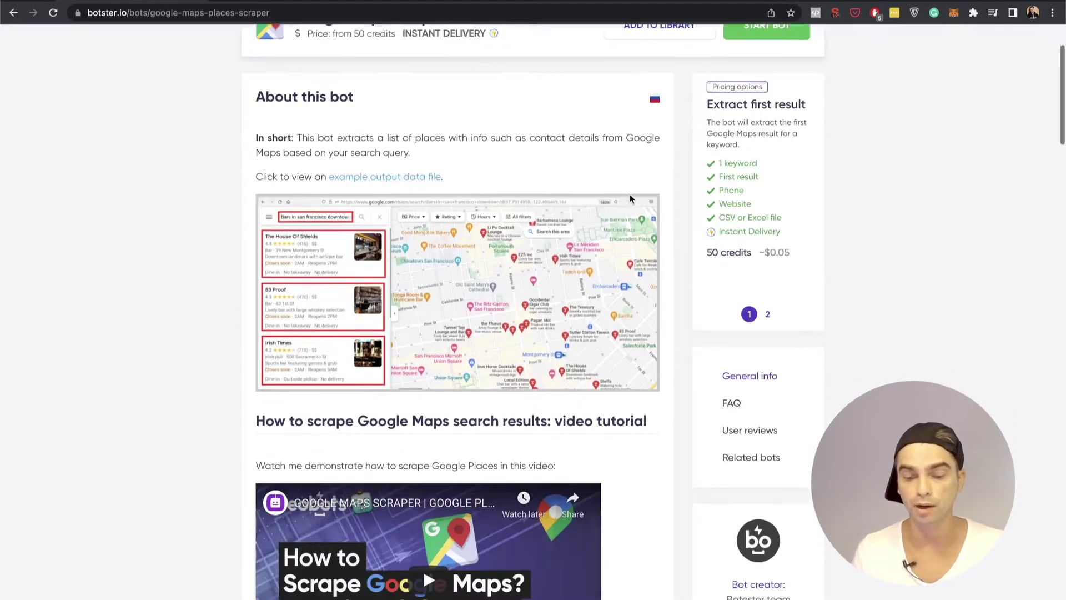
pyautogui.scroll(3, 630, 198)
pyautogui.scroll(-3, 630, 199)
pyautogui.scroll(-1, 629, 199)
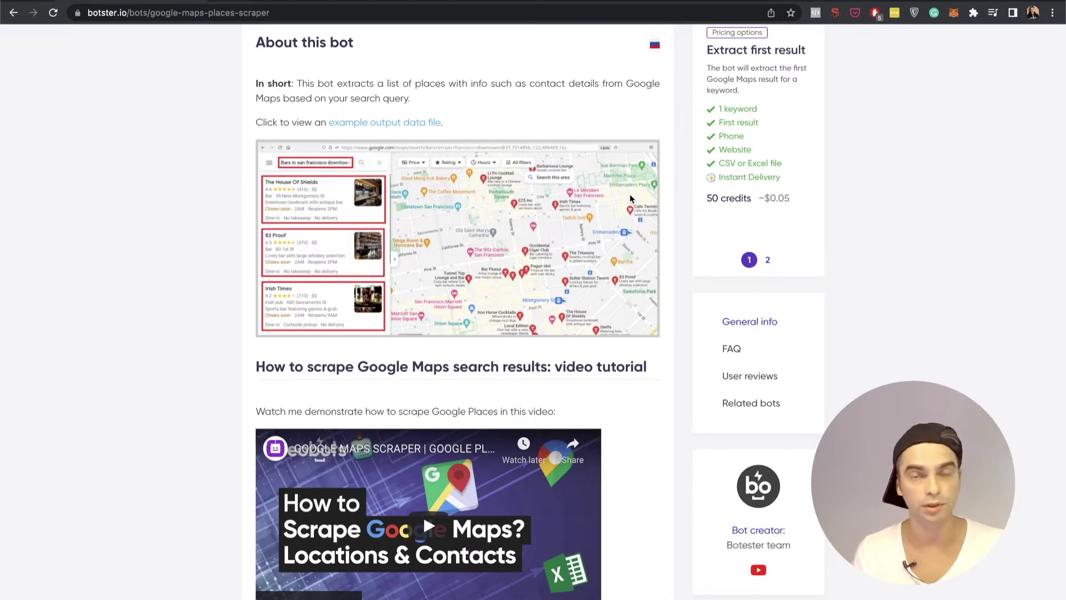
pyautogui.scroll(4, 629, 199)
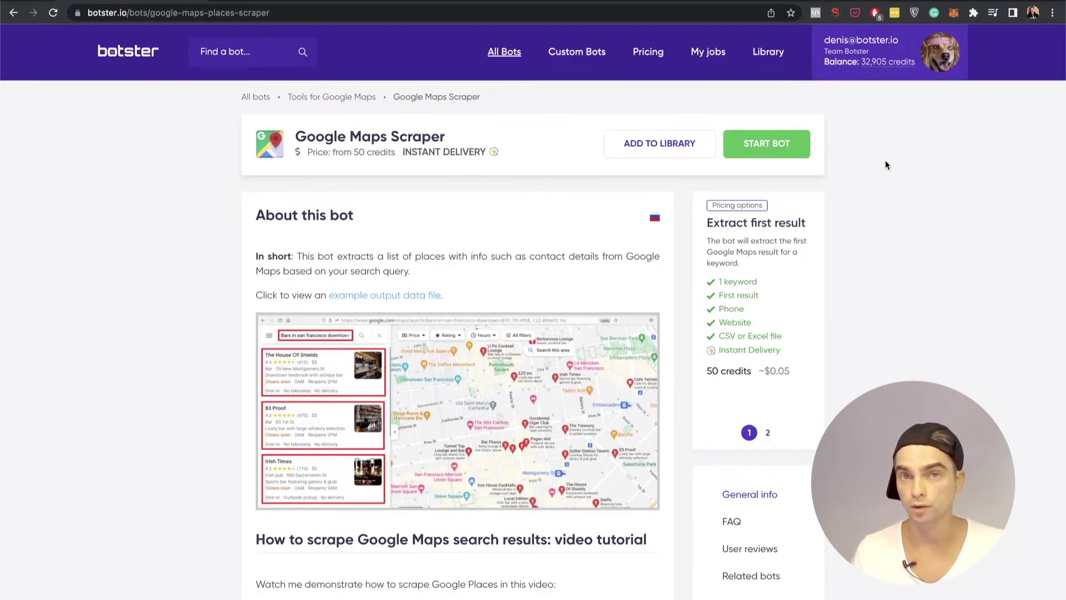
# - Open the Google Maps Scraper start form and paste the copied university names as search keywords
pyautogui.click(763, 146)
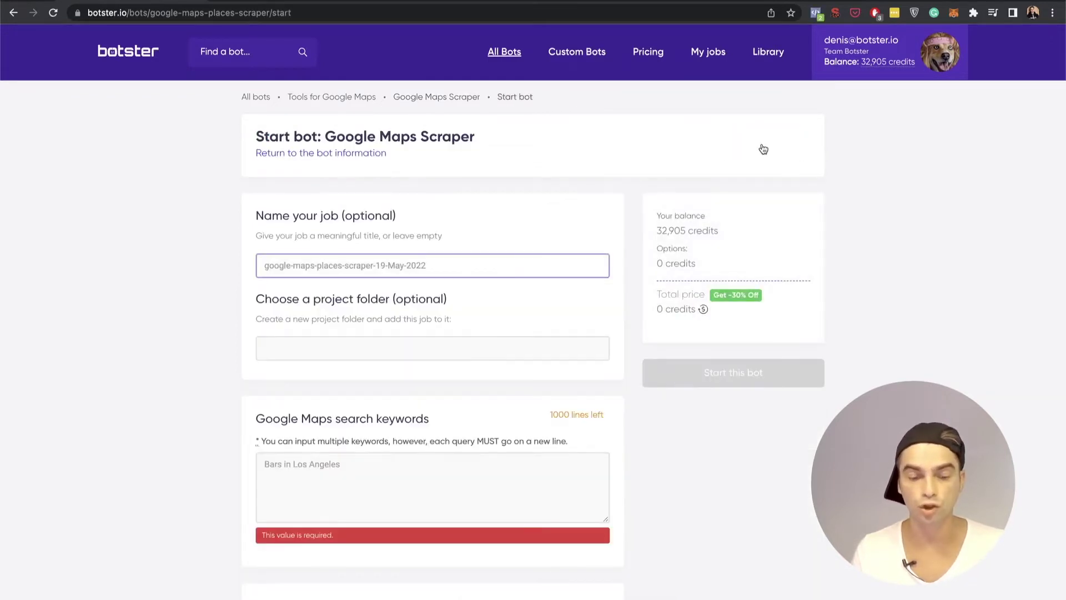
pyautogui.click(364, 474)
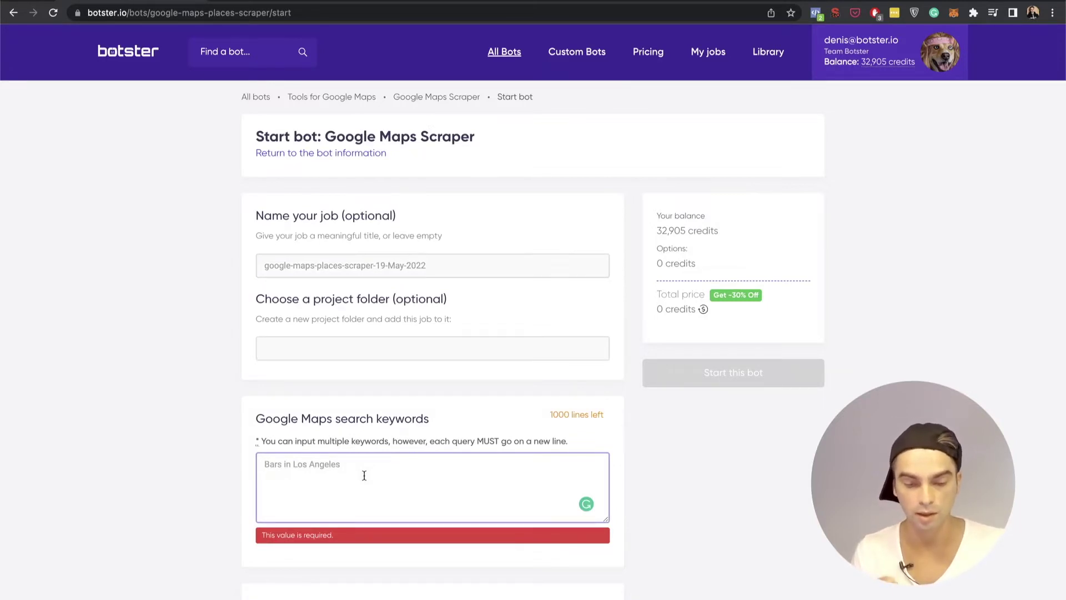
pyautogui.press('super+v')
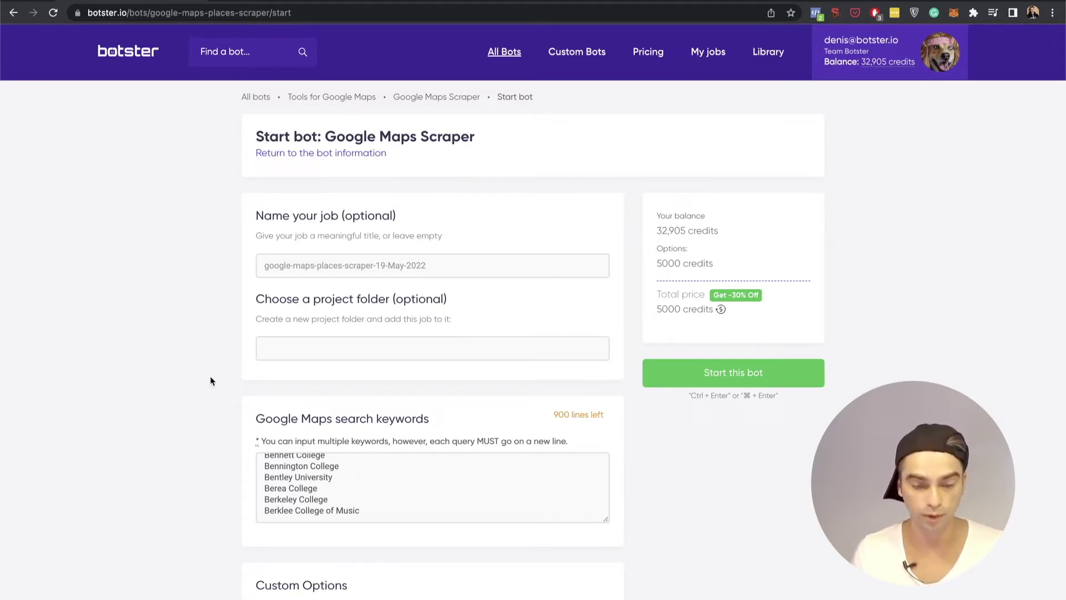
# - Check the pasted keywords list, e.g. Aquinas College and Arizona State University, keeping 'Grab first result only'
pyautogui.scroll(-6, 211, 381)
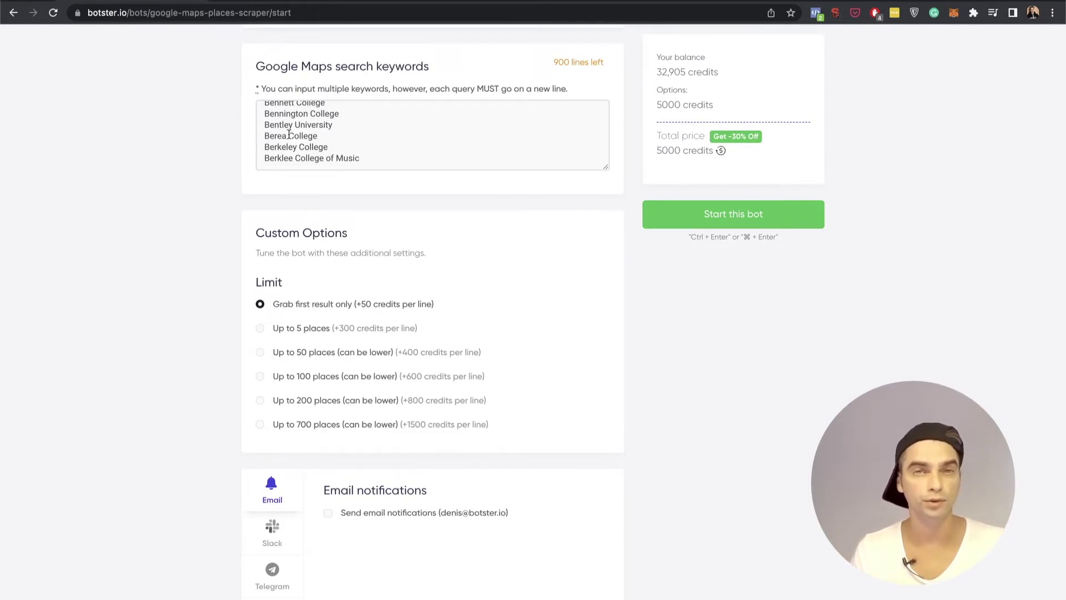
pyautogui.scroll(2, 289, 134)
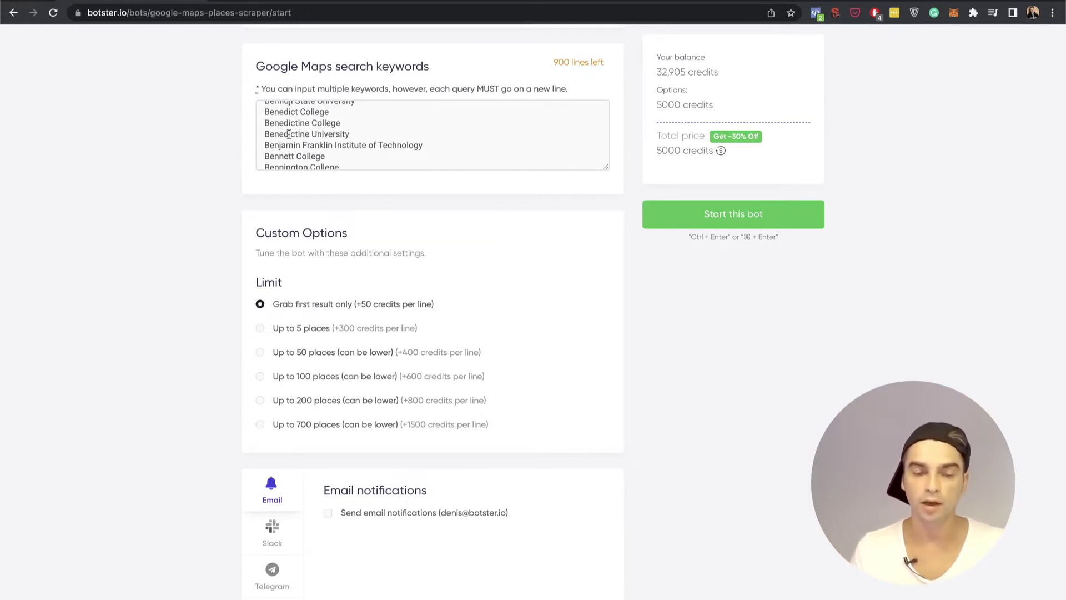
pyautogui.click(359, 132)
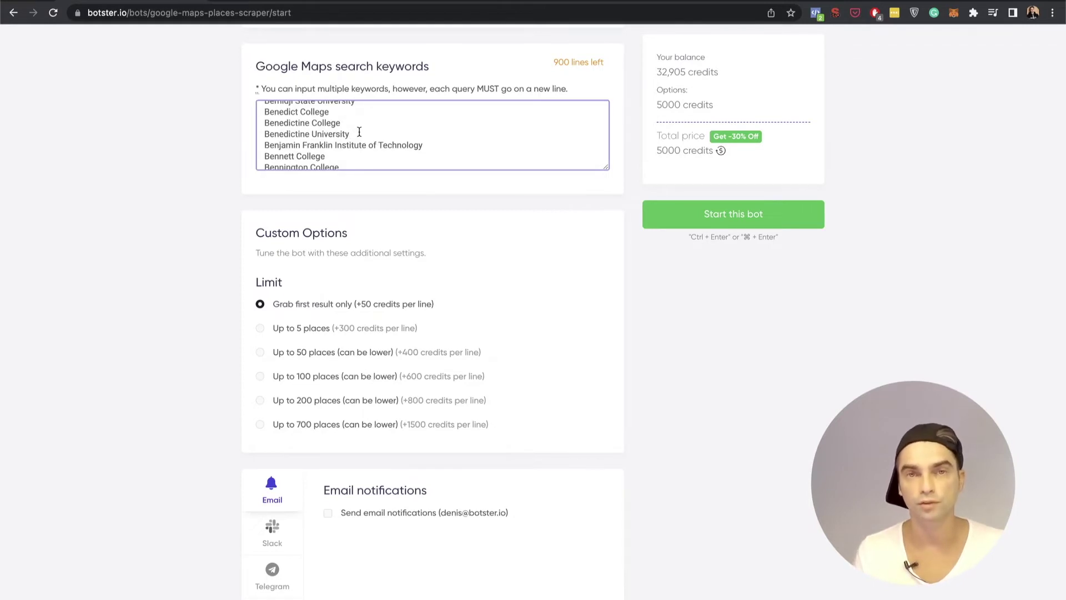
pyautogui.scroll(10, 360, 132)
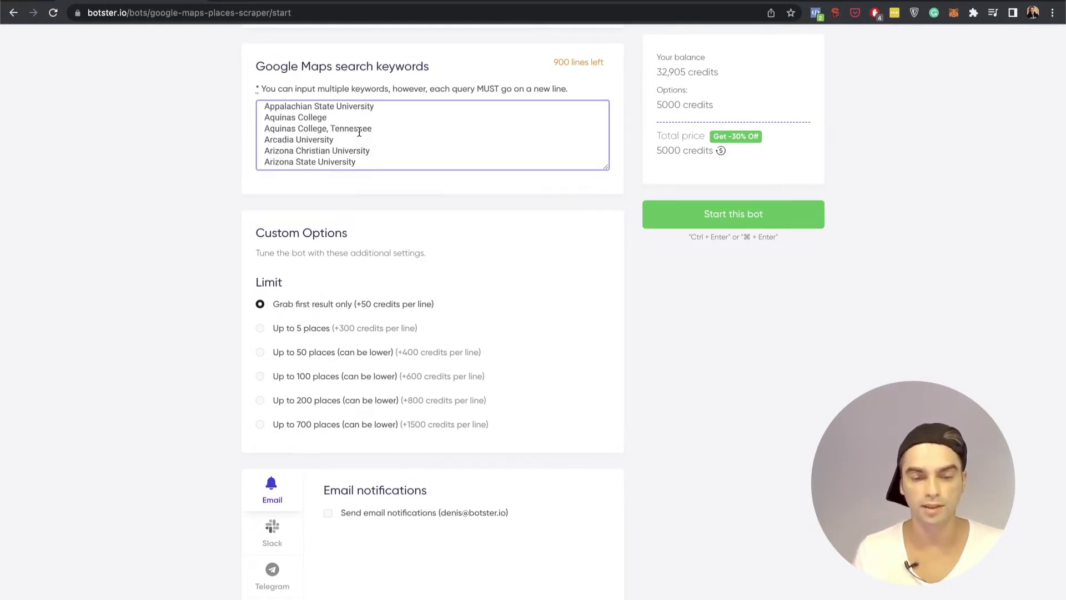
pyautogui.click(342, 119)
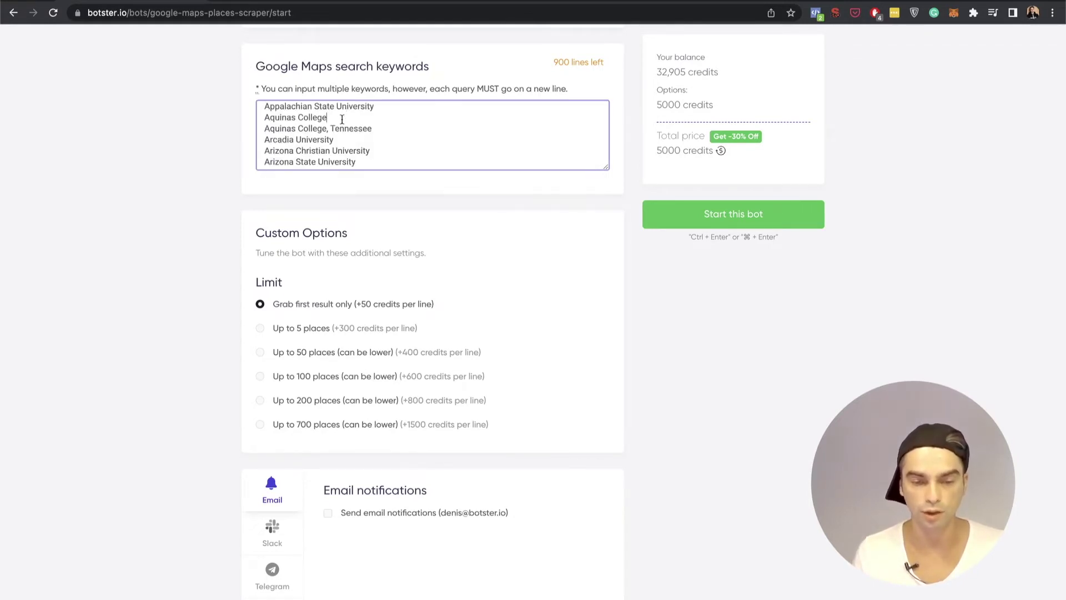
pyautogui.click(375, 161)
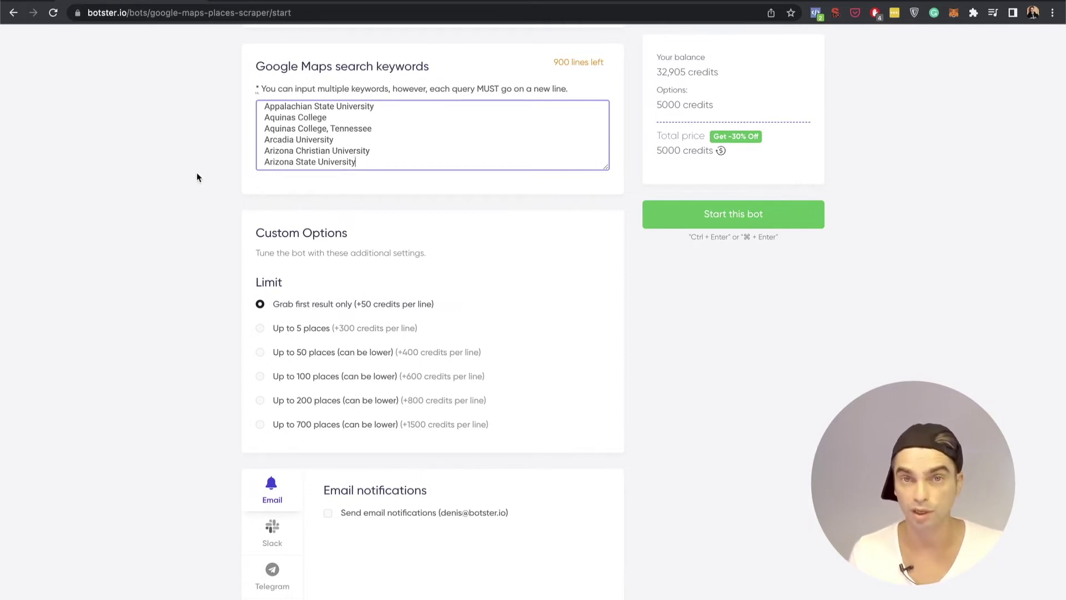
pyautogui.scroll(-5, 197, 175)
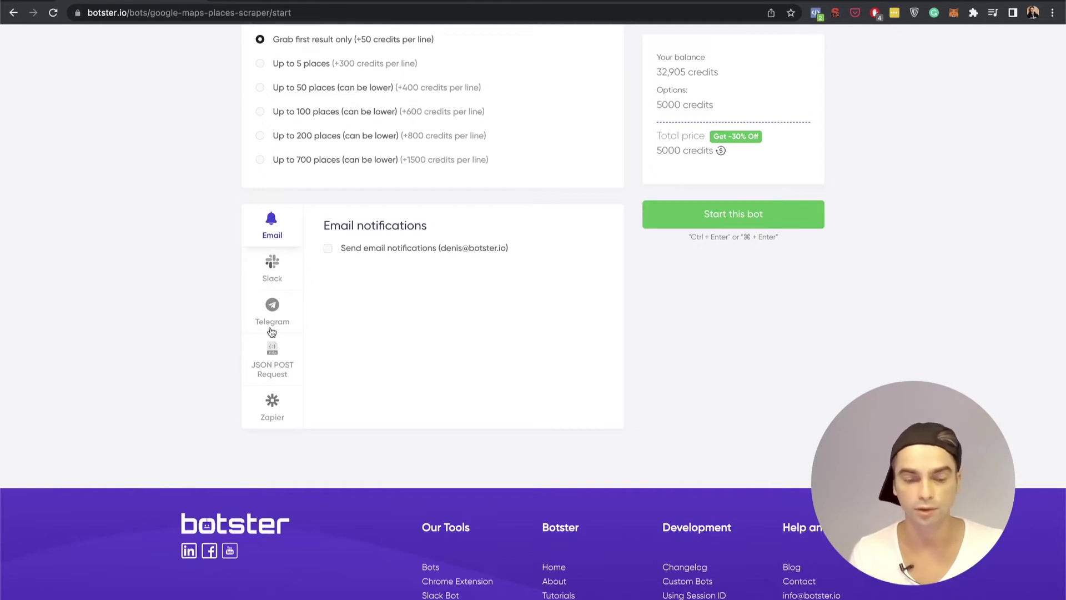
# - Review the JSON POST request and Zapier notification options, then start the scraper job
pyautogui.click(274, 348)
pyautogui.click(274, 415)
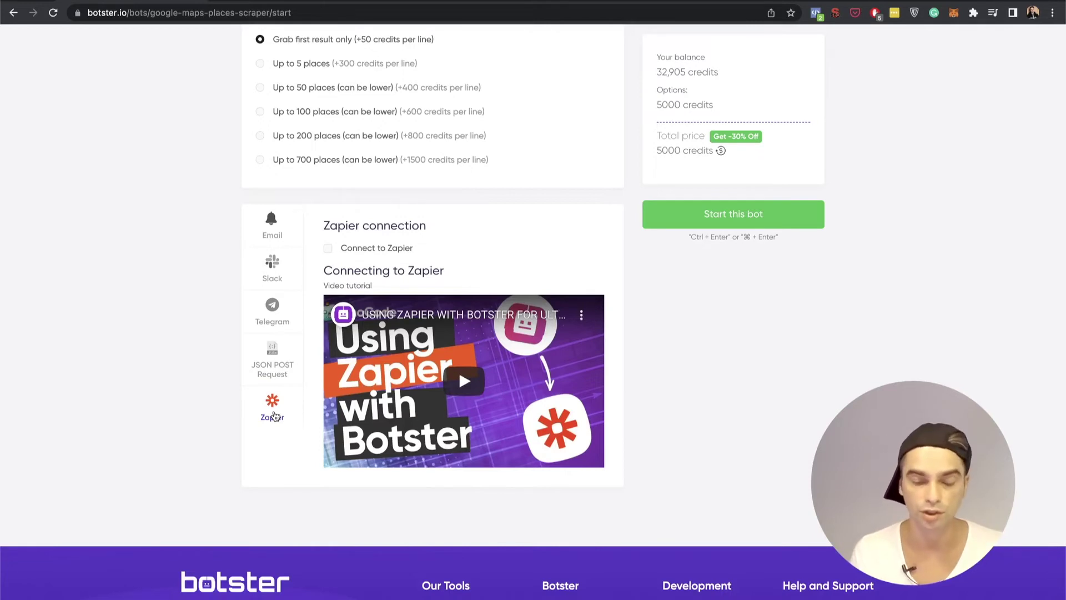
pyautogui.scroll(-2, 179, 407)
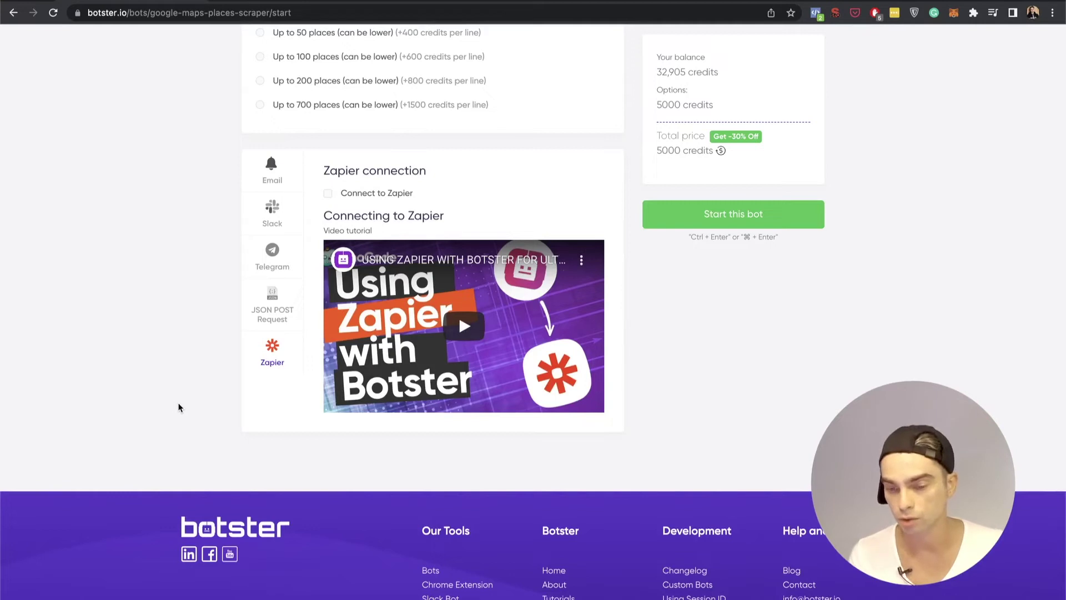
pyautogui.click(758, 223)
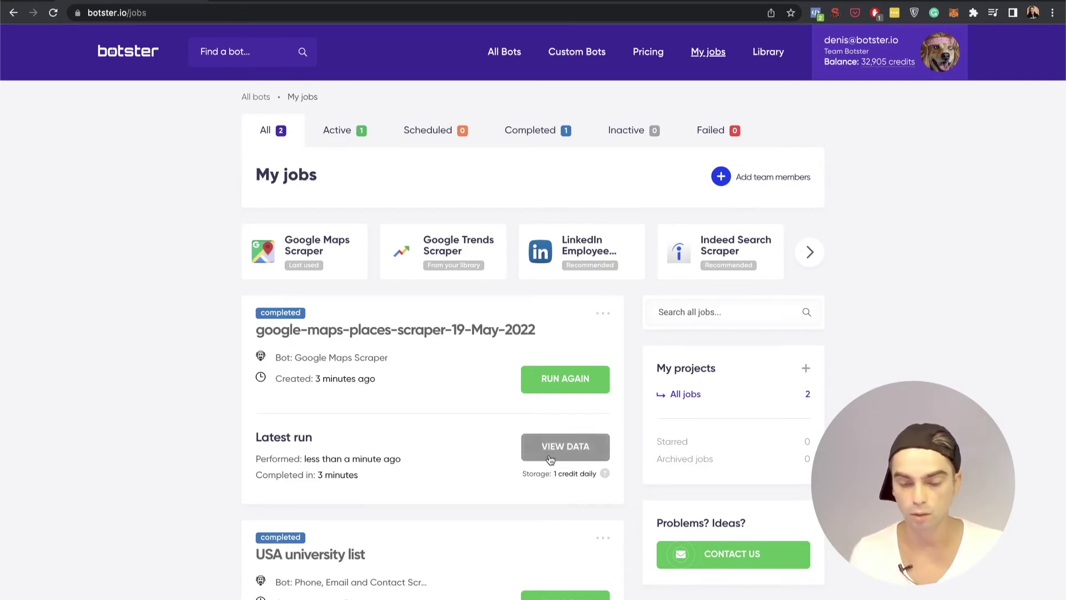
# - Open the data of the finished google-maps-places-scraper-19-May-2022 job
pyautogui.click(565, 447)
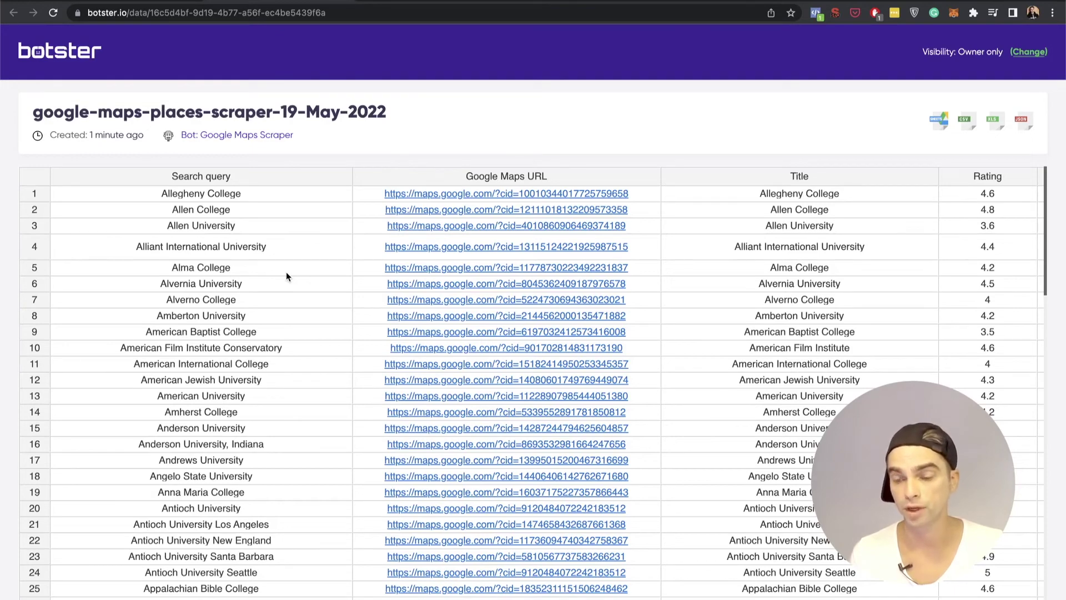
# - Scroll the results right to the Phone column and review the first eleven phone numbers
pyautogui.hscroll(10, 287, 276)
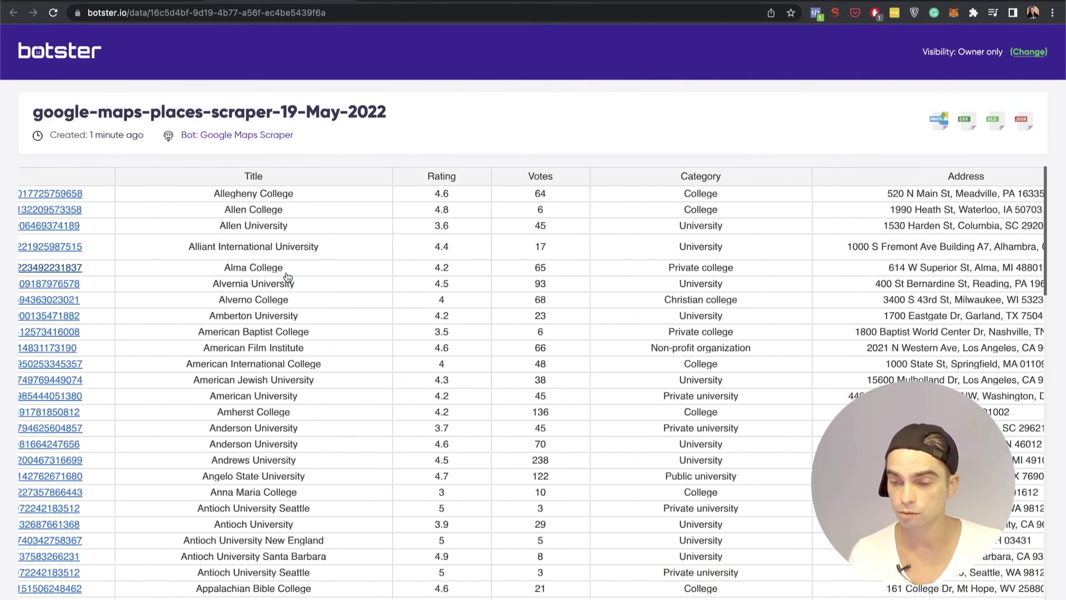
pyautogui.hscroll(12, 286, 276)
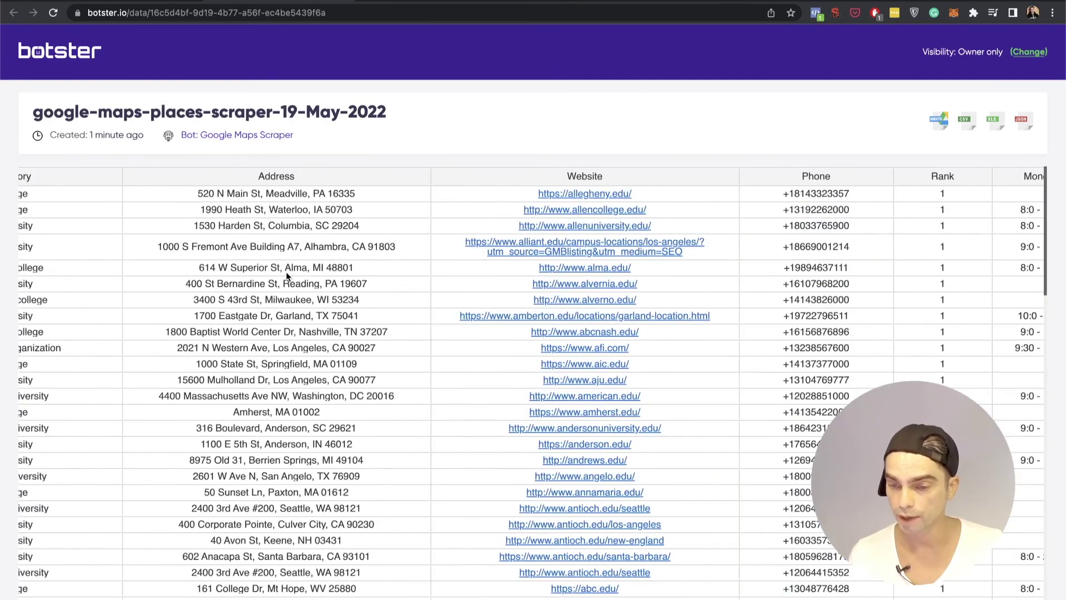
pyautogui.hscroll(8, 286, 276)
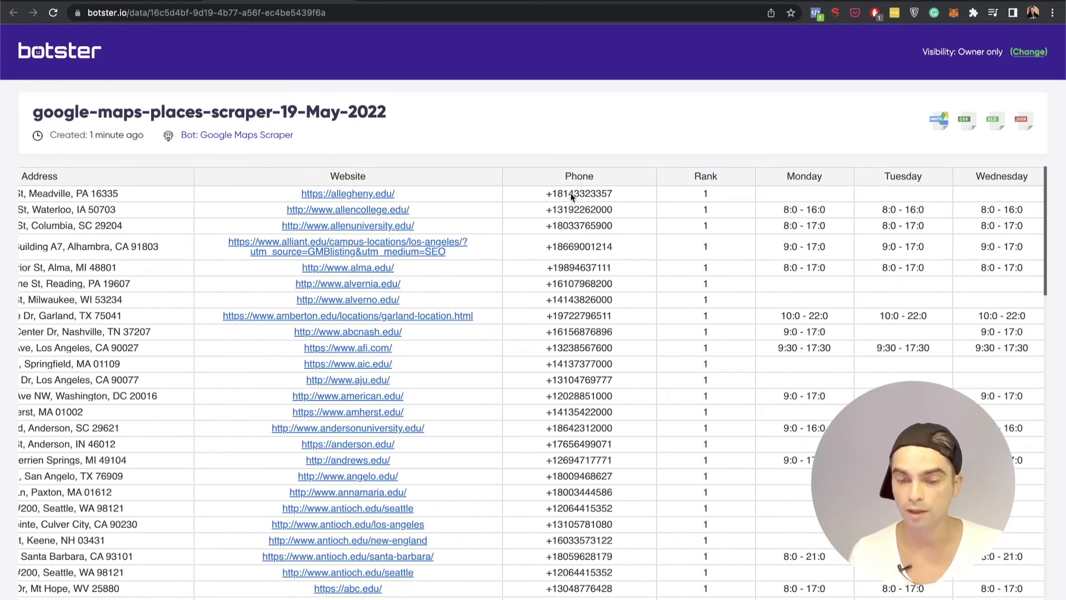
pyautogui.moveTo(570, 192); pyautogui.dragTo(573, 387)
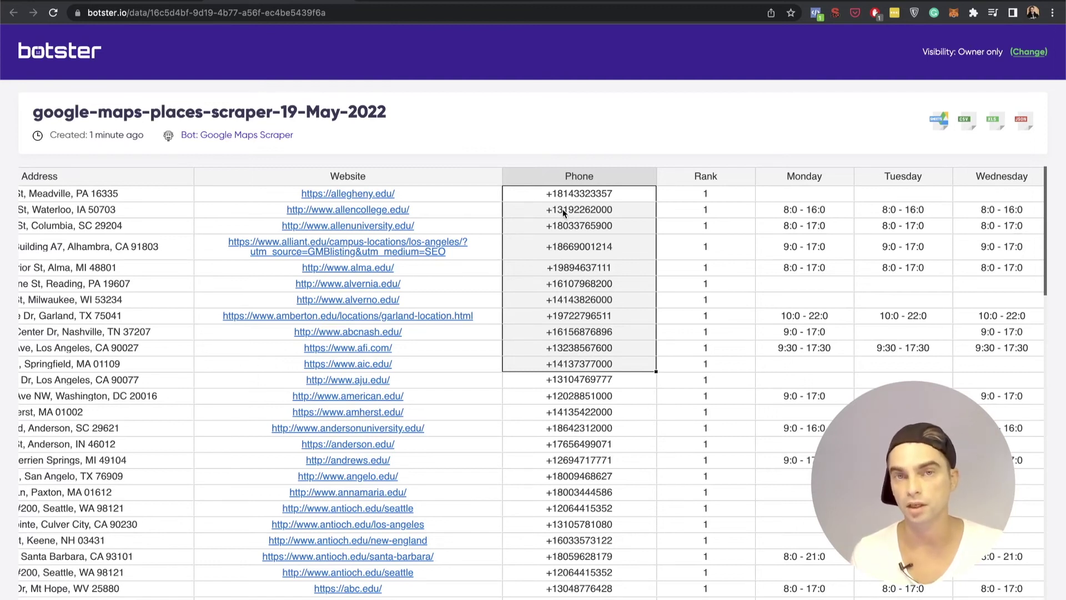
pyautogui.click(478, 201)
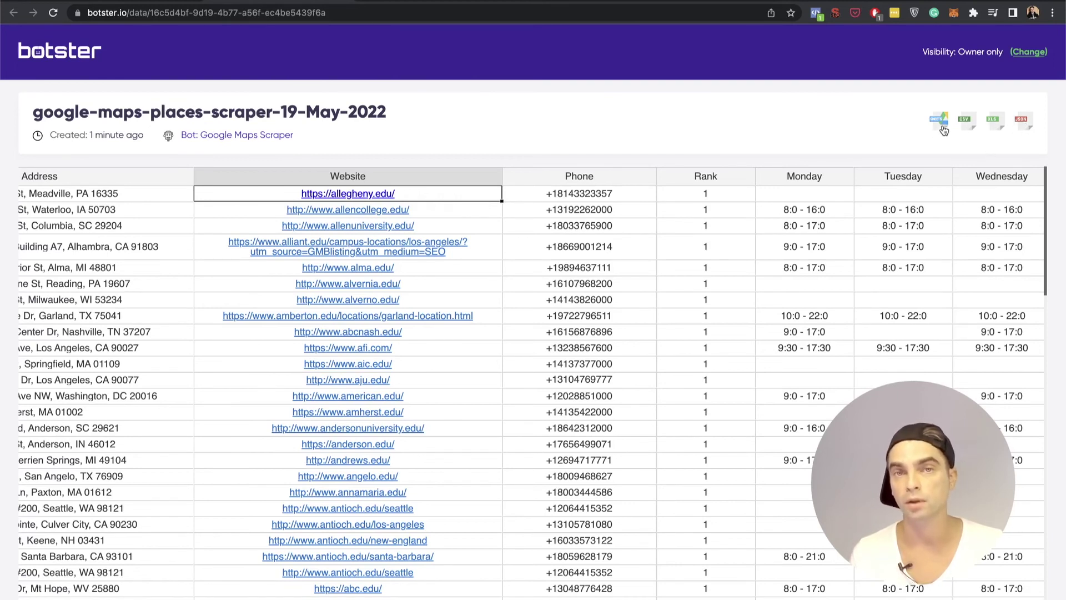
# - Turn on public link sharing for the results and copy the share link
pyautogui.click(1029, 53)
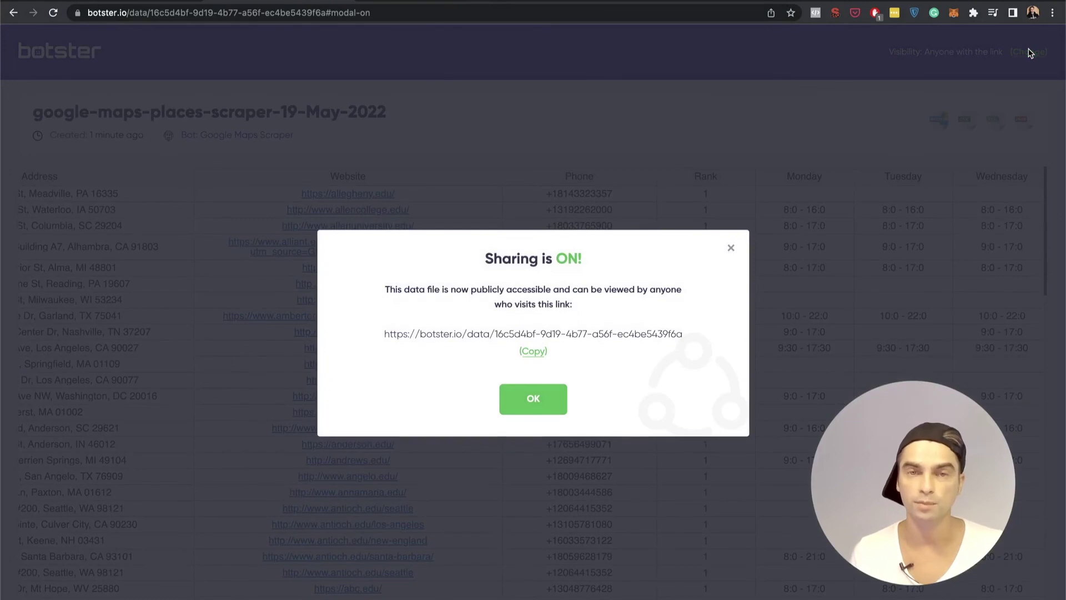
pyautogui.click(632, 336)
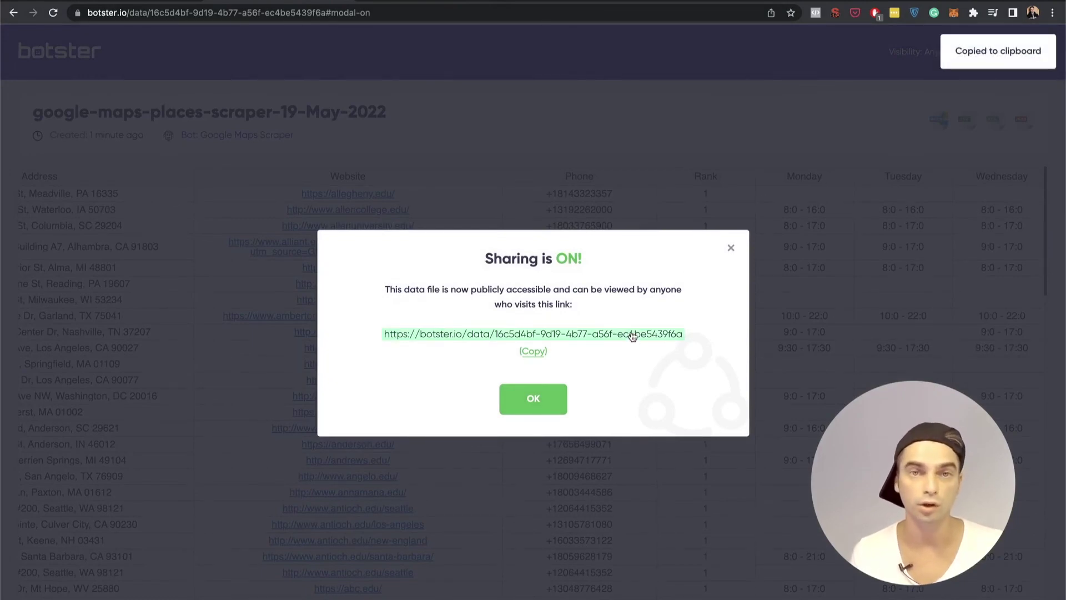